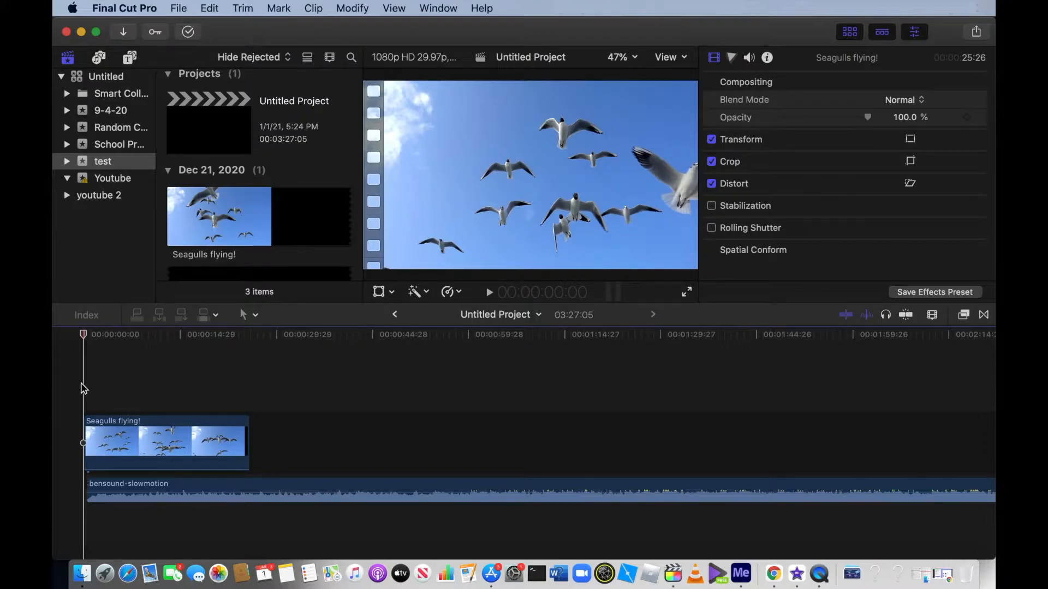
Split the Seagulls flying! clip at about 8:22 and 13:23, and delete the section between the two cuts.
left_click(489, 293)
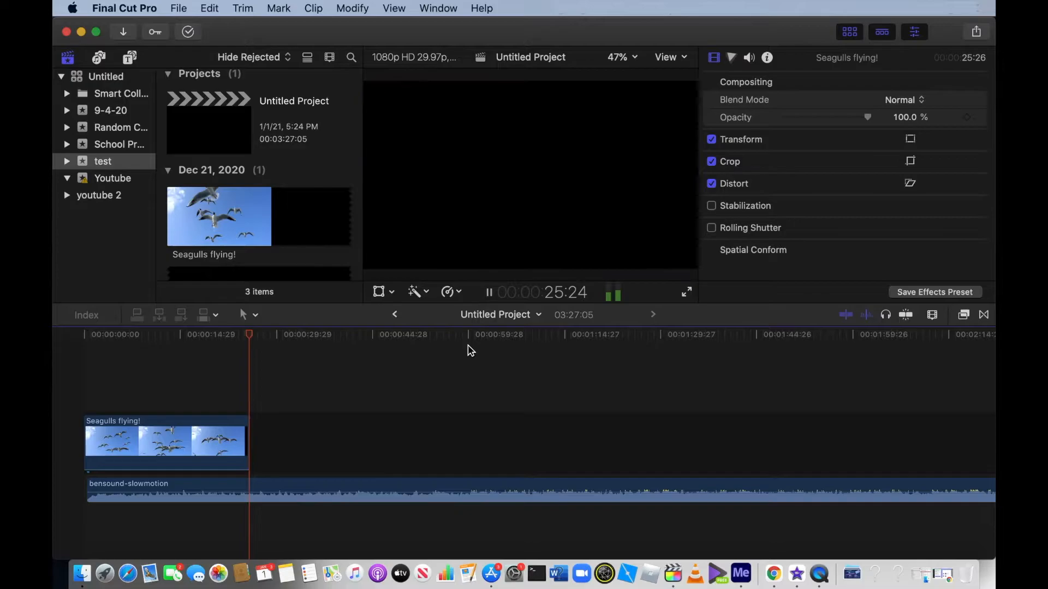
key("space")
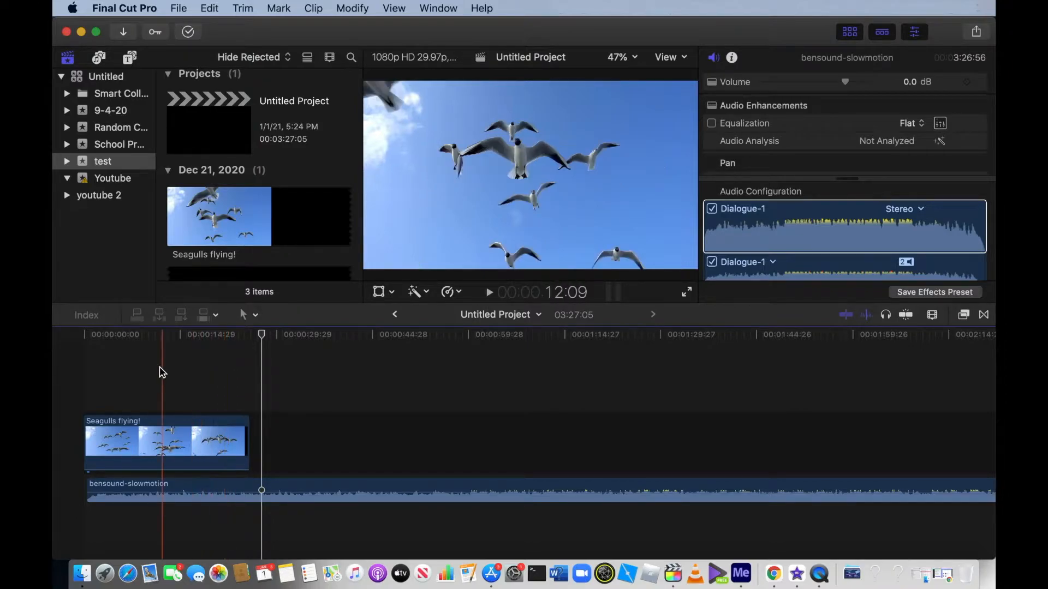
left_click(140, 423)
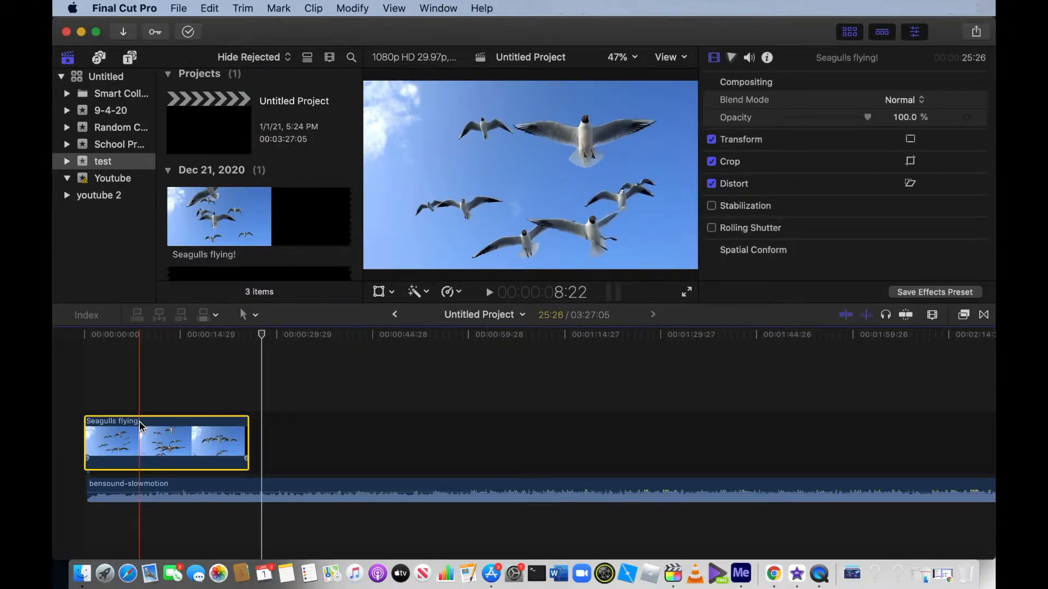
key("super+b")
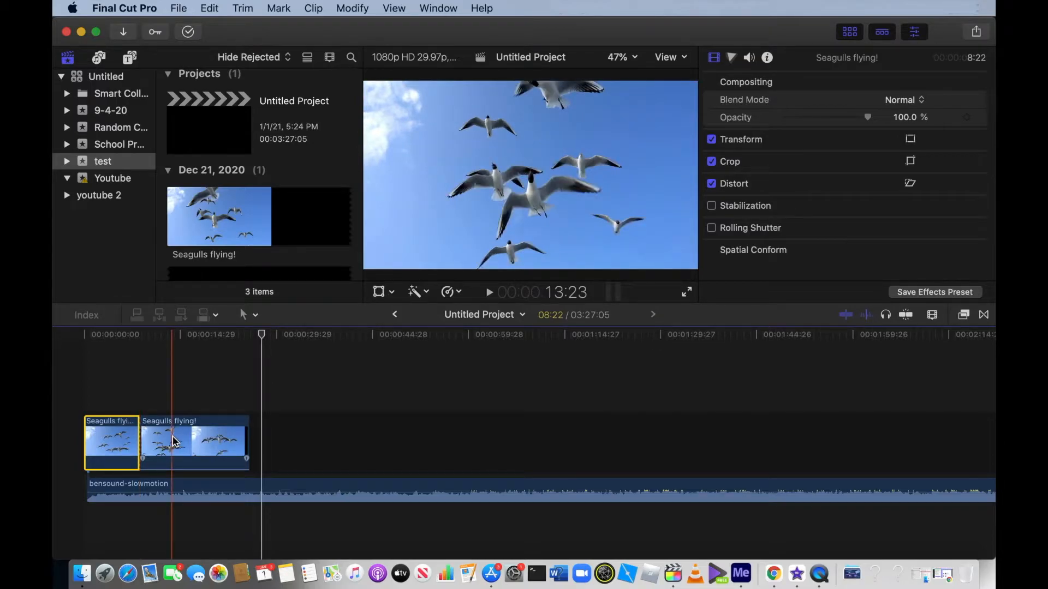
key("super+b")
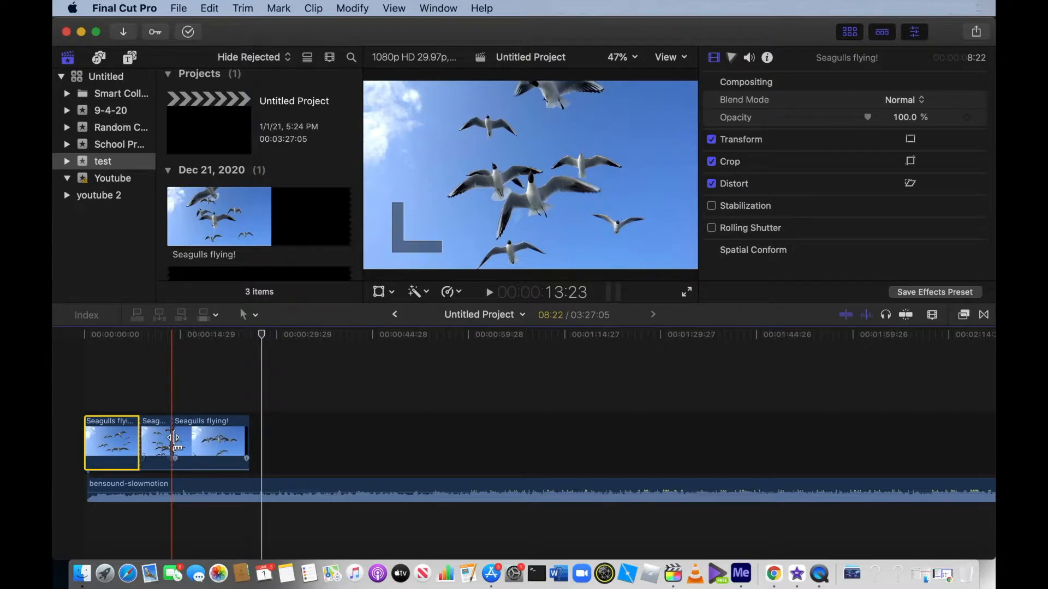
left_click(158, 439)
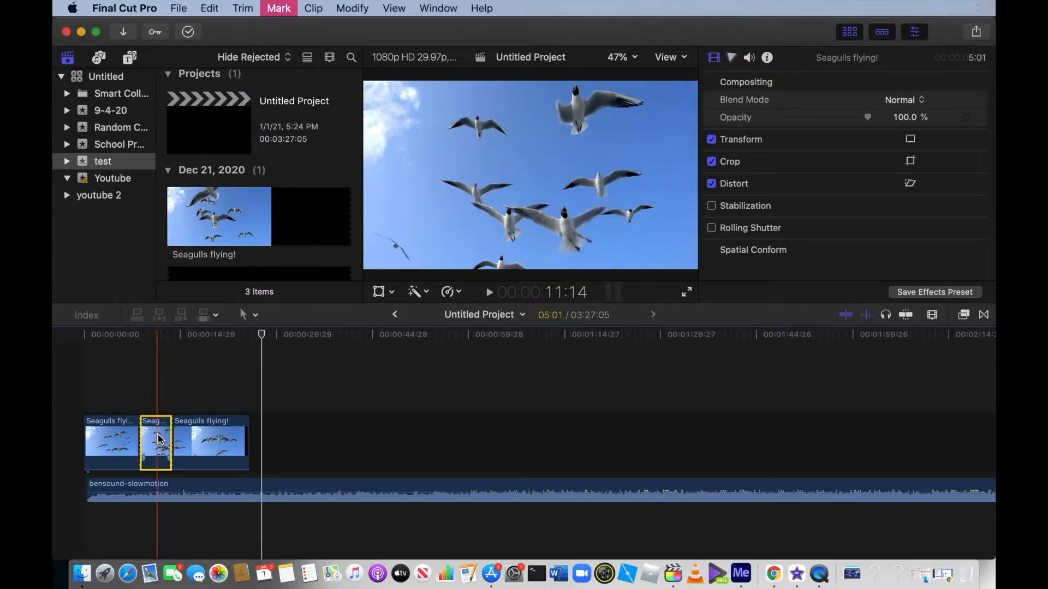
key("Delete")
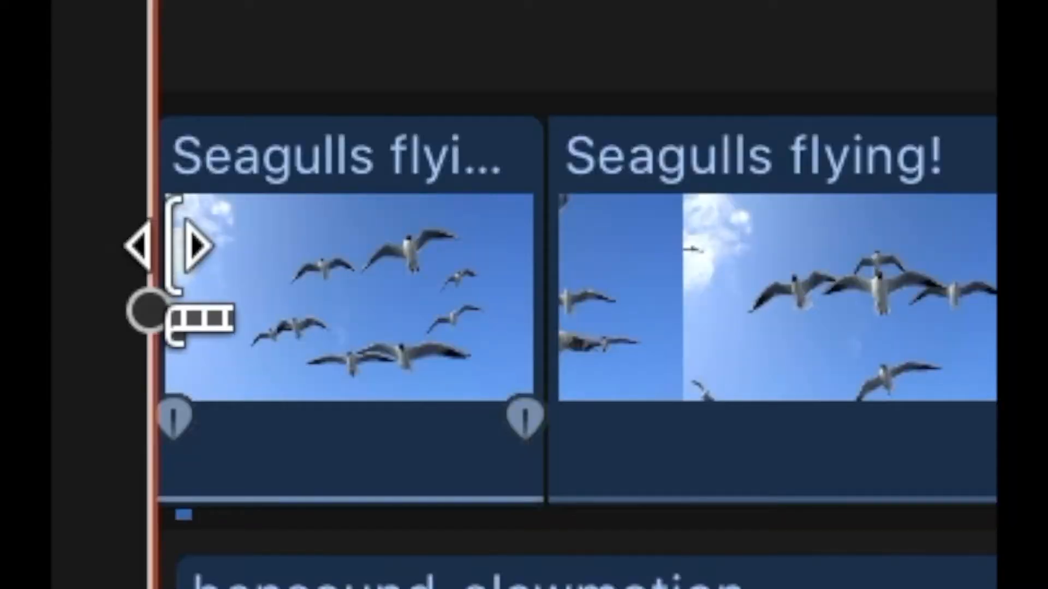
Play the timeline from the start to review the cut between the two seagull clips.
left_click_drag(85, 434, 102, 434)
left_click_drag(291, 254, 107, 209)
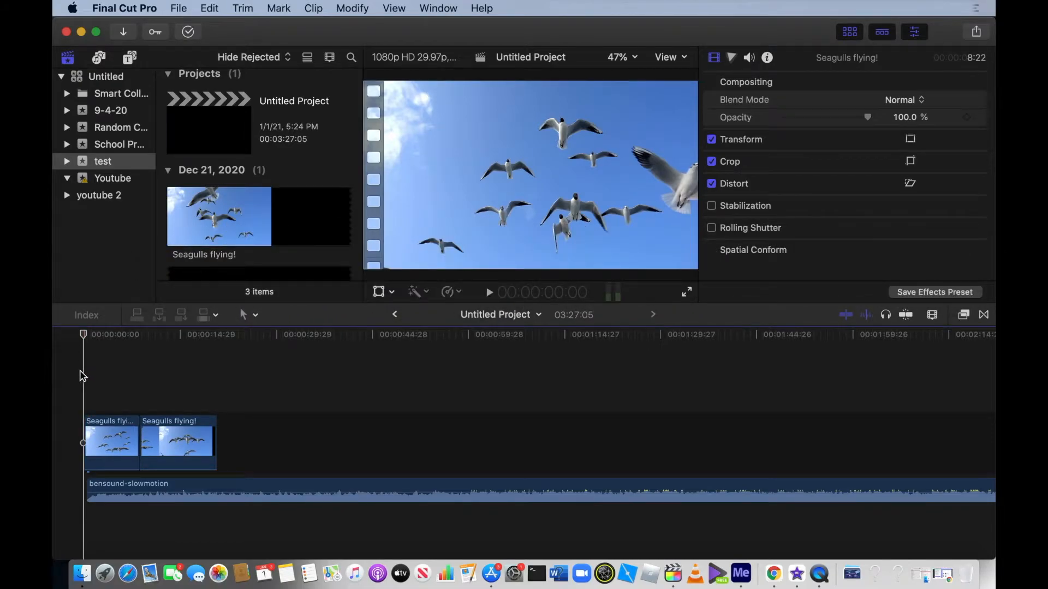
left_click(489, 292)
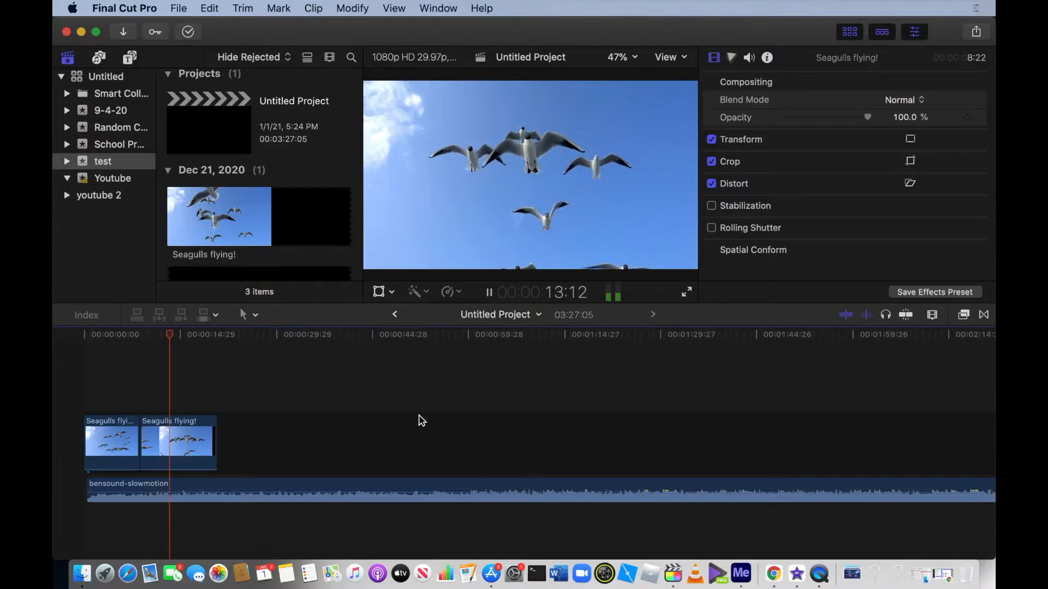
left_click(490, 293)
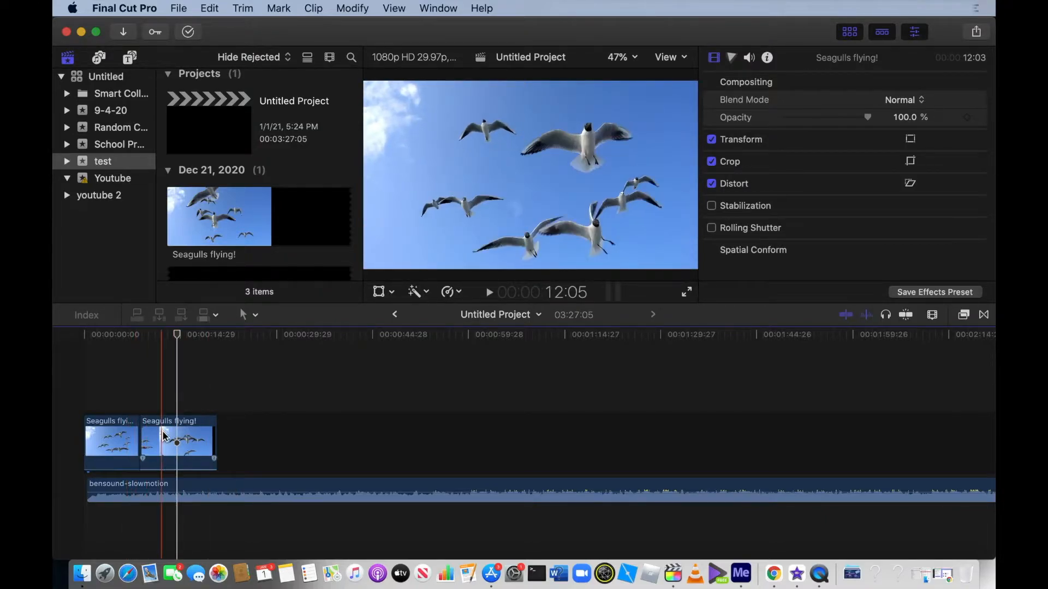
Add a Cross Dissolve transition at the cut between the two Seagulls flying! clips.
left_click(141, 406)
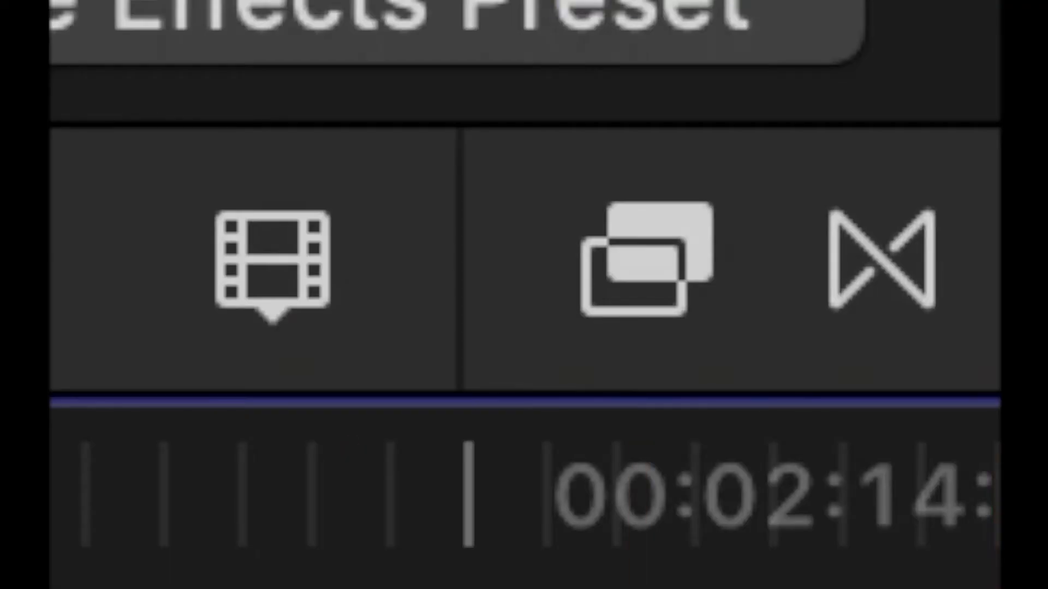
left_click(888, 284)
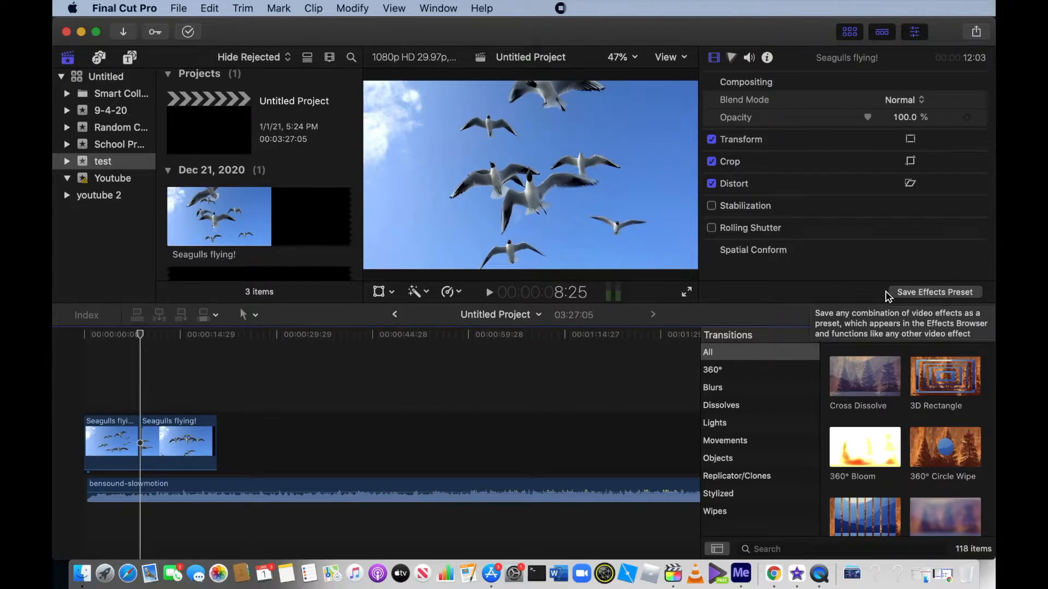
left_click_drag(860, 368, 141, 436)
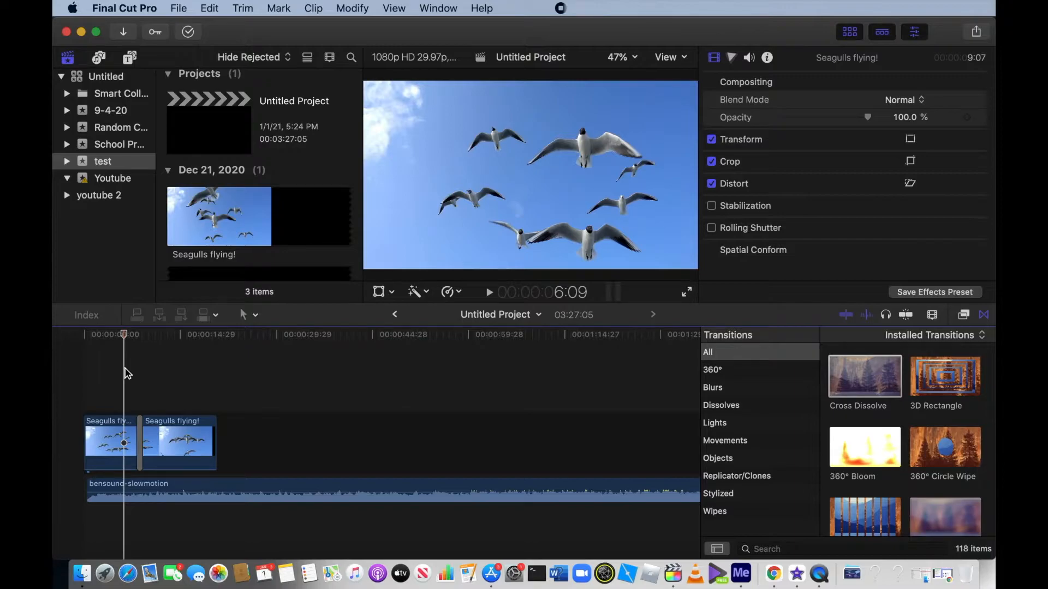
Play back the Cross Dissolve between the two seagull clips and inspect the transition's settings.
key("space")
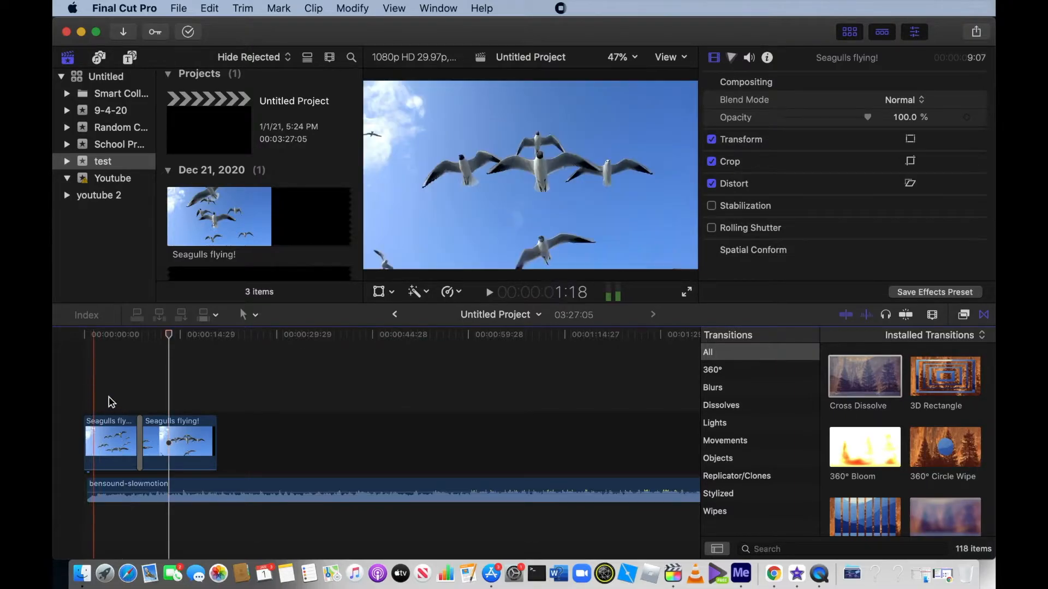
left_click(489, 293)
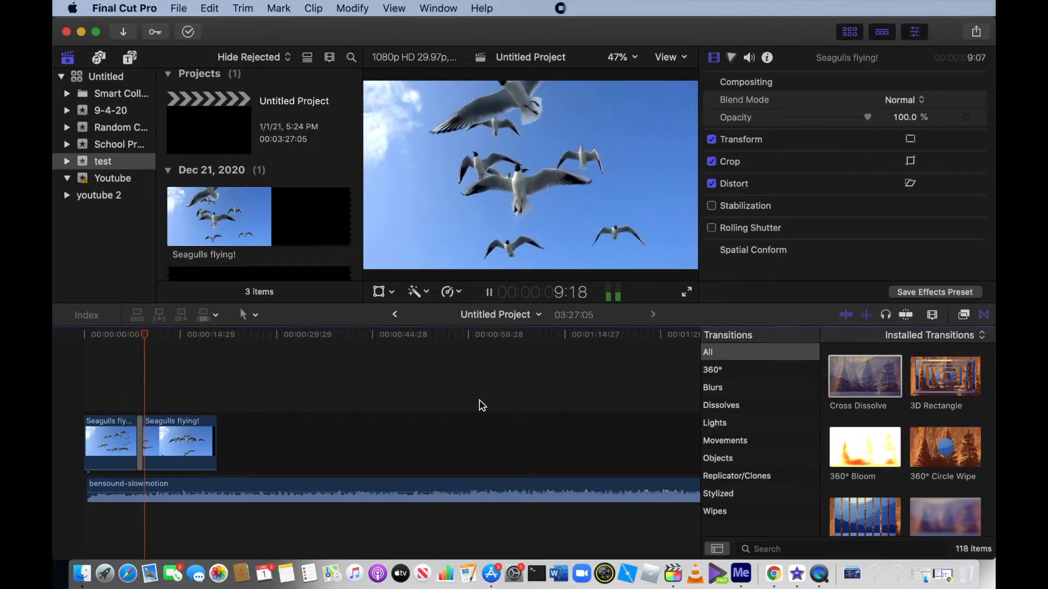
left_click(490, 294)
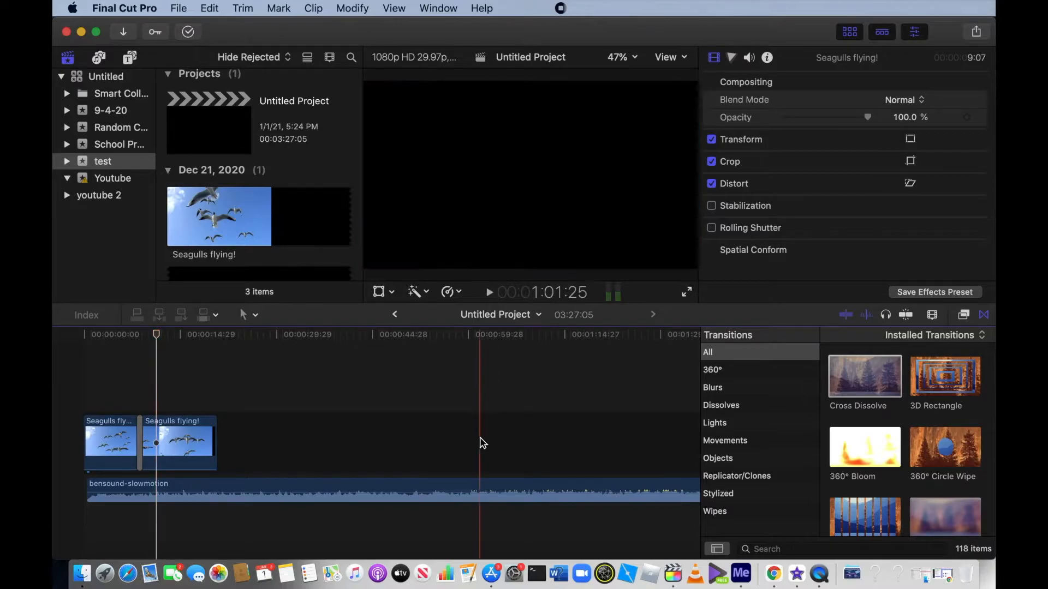
left_click(140, 443)
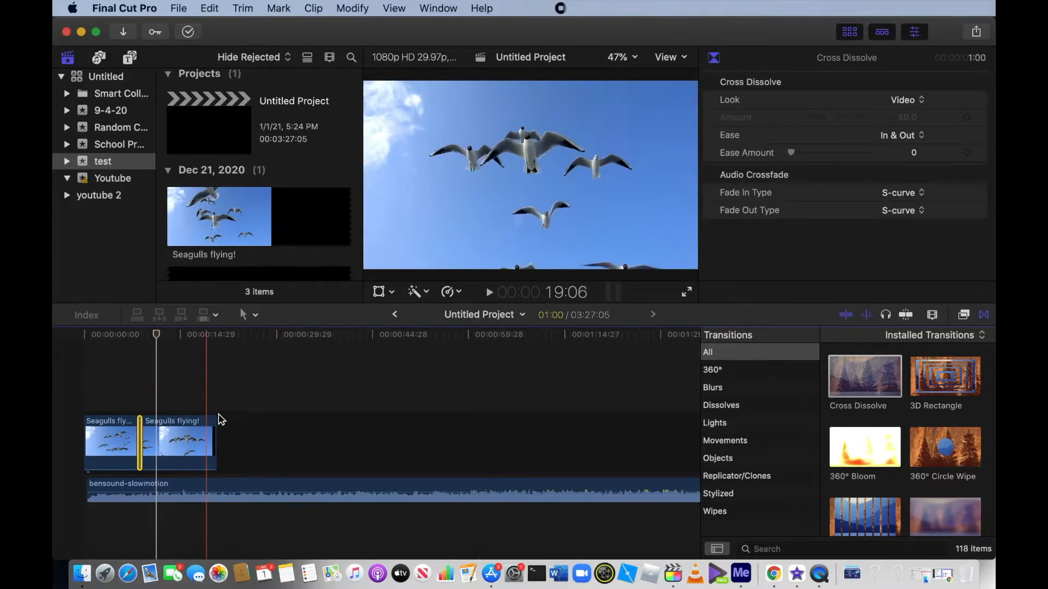
Split the bensound-slowmotion audio clip at the end of the video and delete the remaining music.
left_click(221, 485)
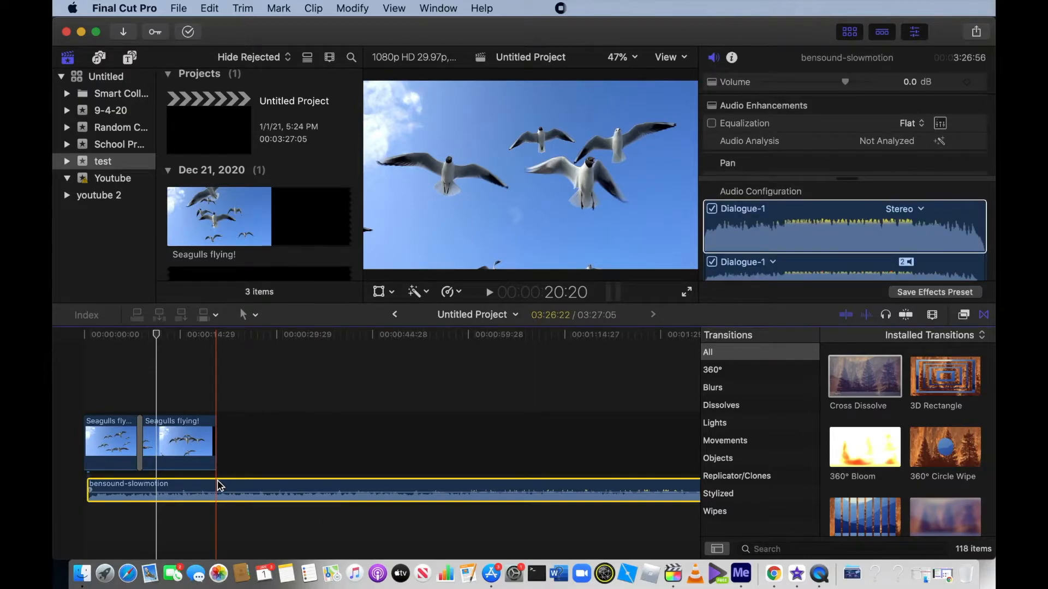
key("super+b")
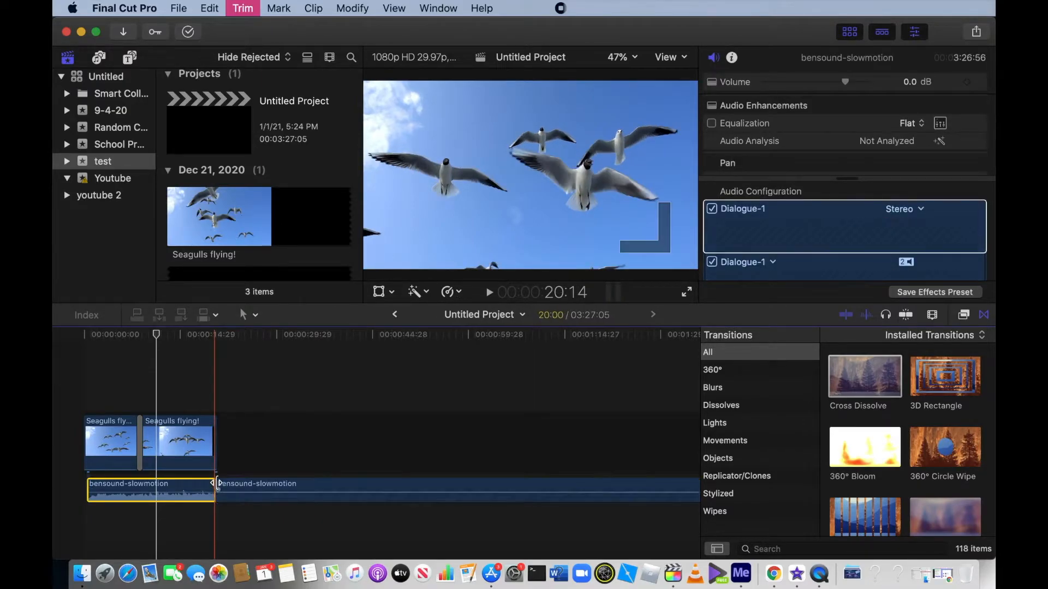
left_click(244, 487)
key("Delete")
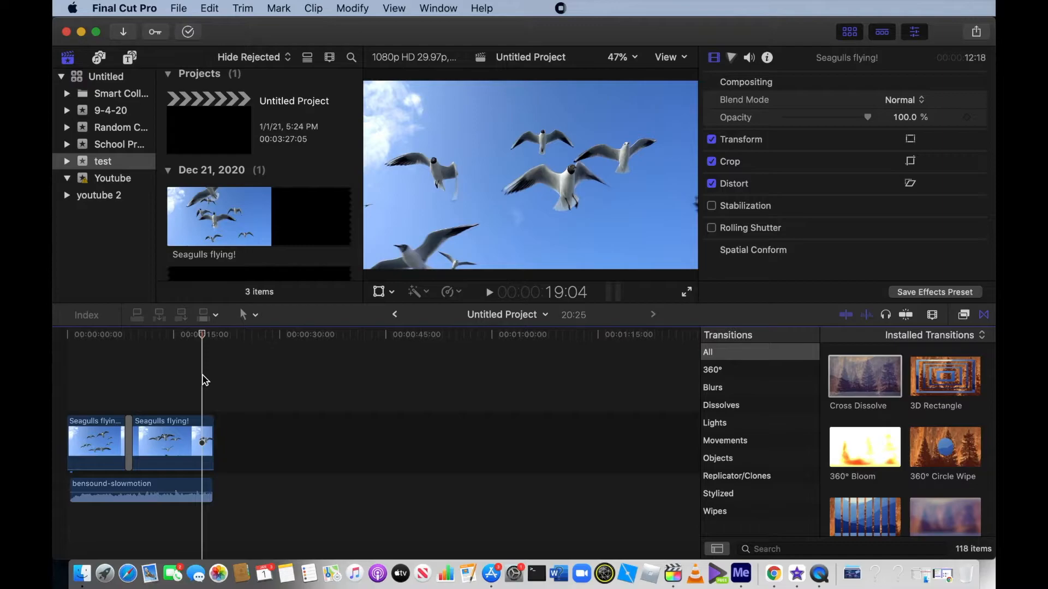
Add fades at the end and start of the bensound-slowmotion audio clip, and play back the result.
left_click(489, 293)
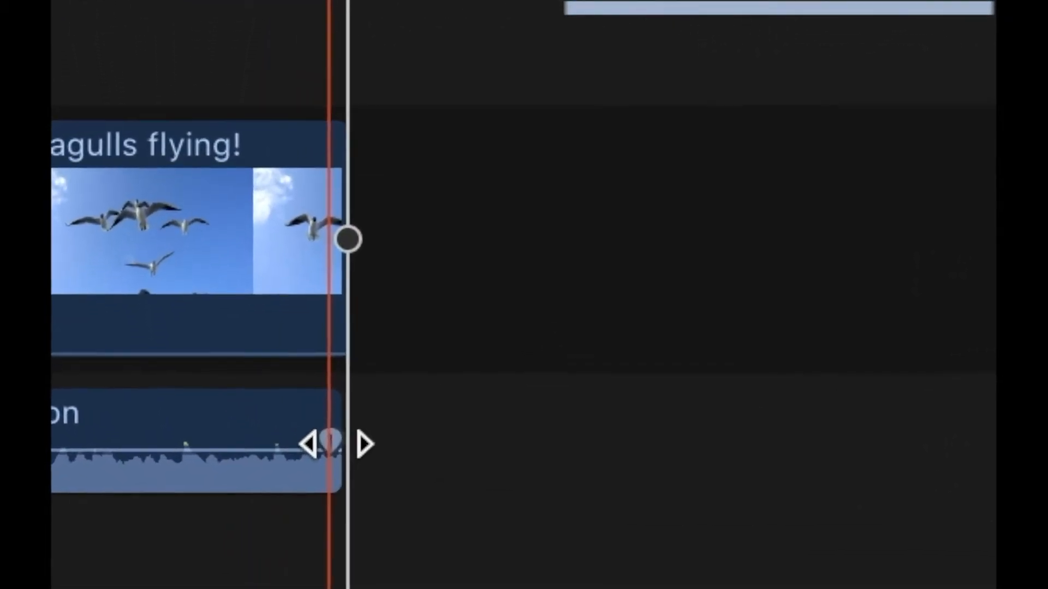
left_click_drag(261, 474, 147, 461)
left_click_drag(66, 322, 155, 484)
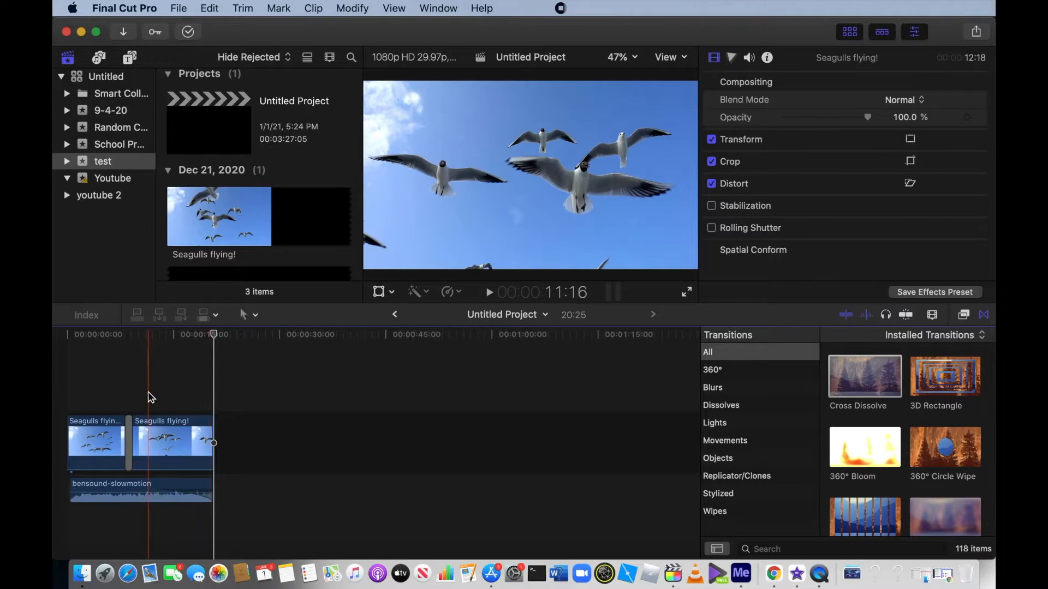
left_click(123, 368)
left_click(488, 293)
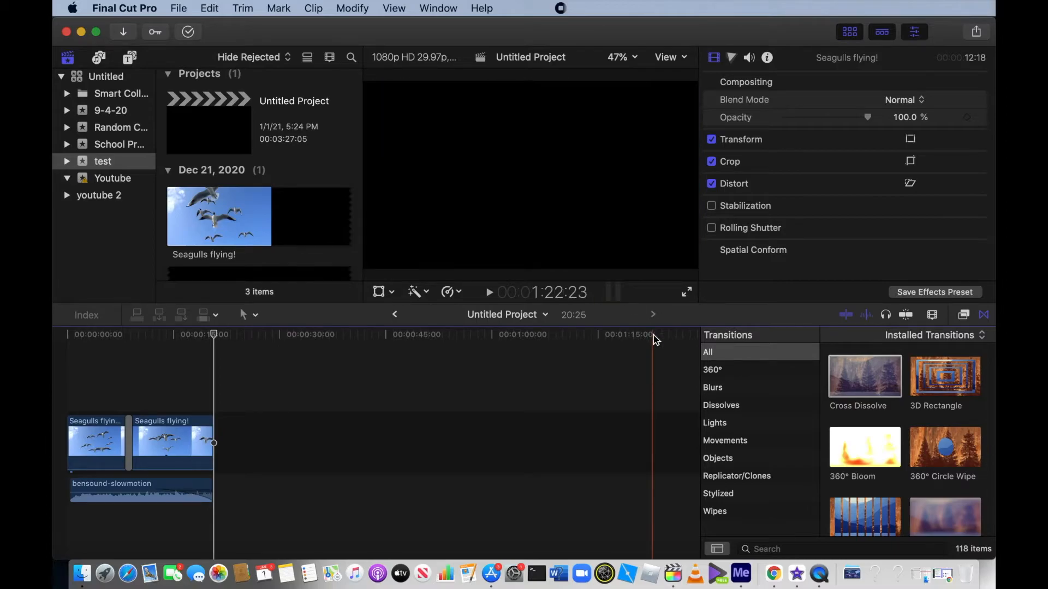
Search the transitions for "fade", apply Fade To Color at the end of the second seagull clip, and preview it.
left_click(802, 548)
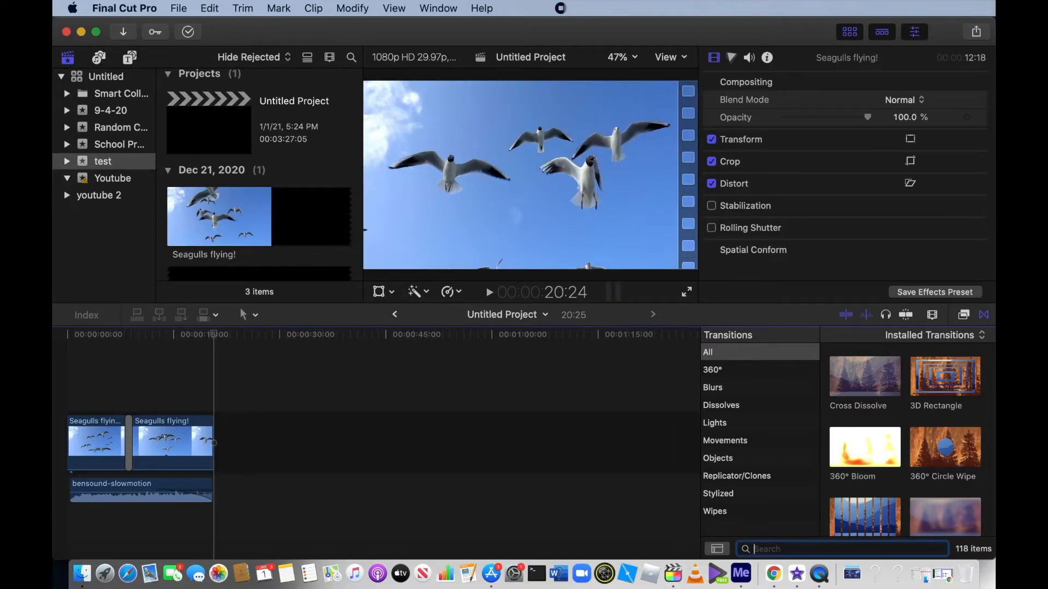
left_click(875, 376)
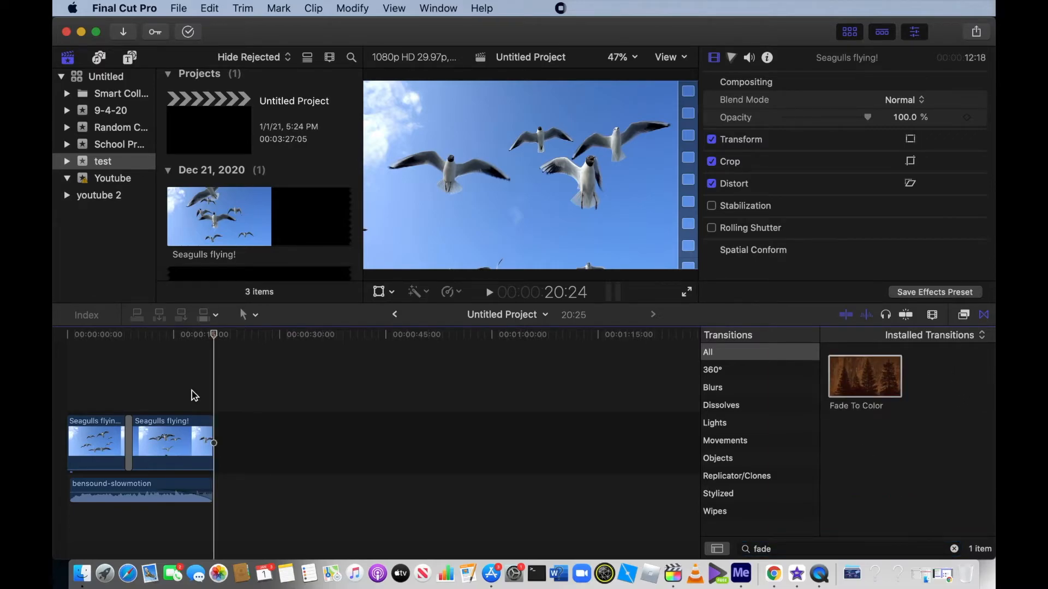
left_click_drag(875, 378, 706, 389)
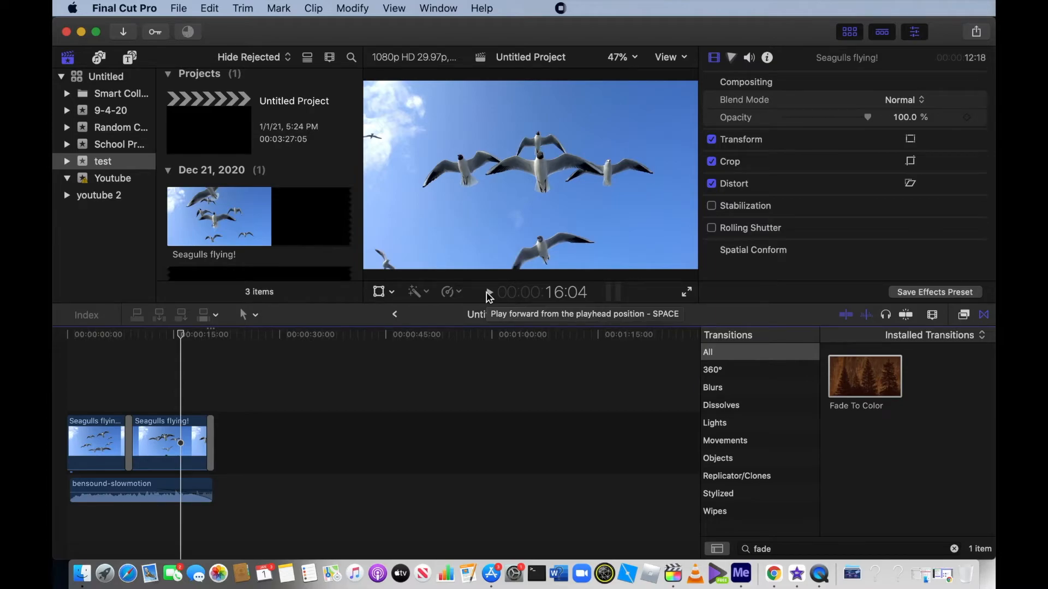
left_click(488, 295)
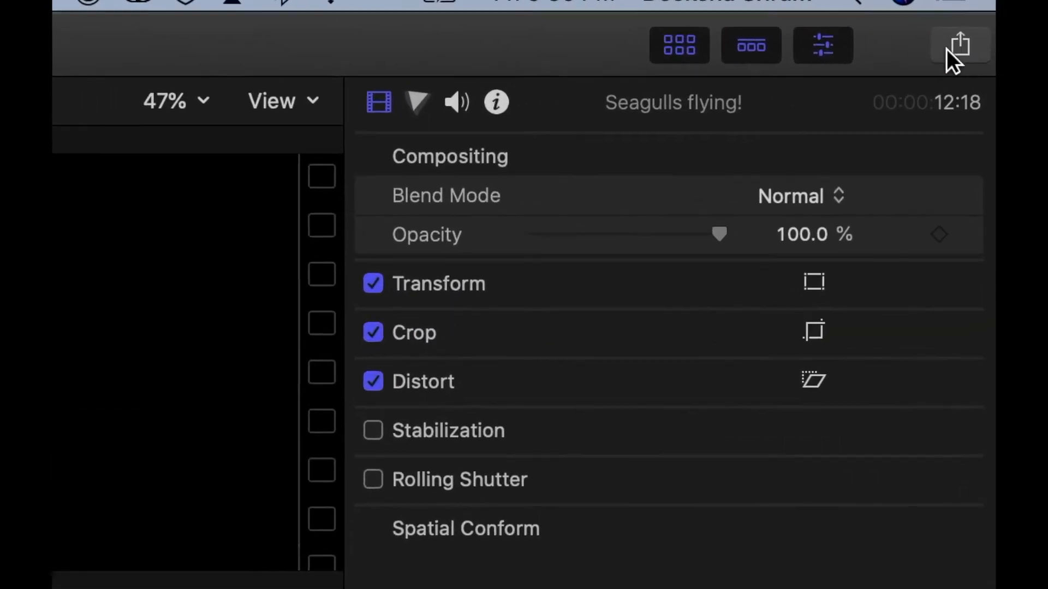
Set up a Master File export titled "Seagulls flying updated" with the description "an updated version of the seagulls video".
left_click(953, 46)
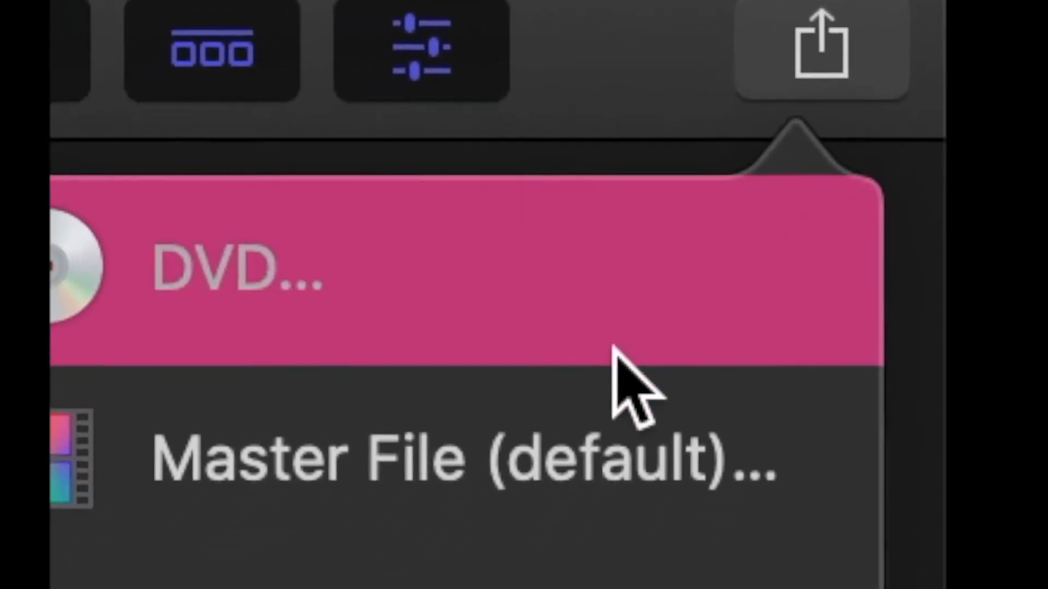
left_click(606, 442)
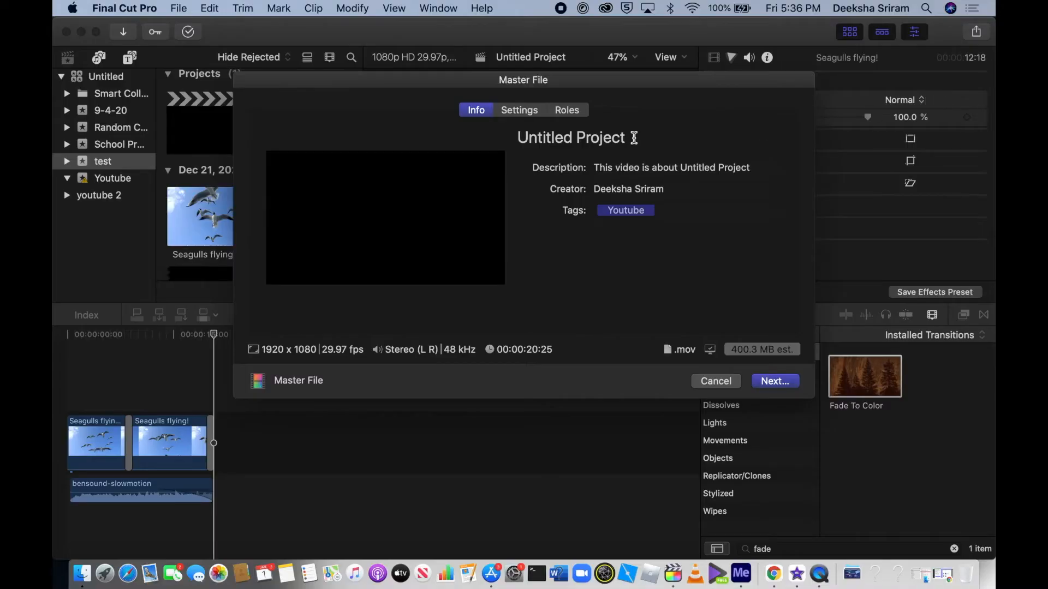
left_click(634, 138)
type("Se")
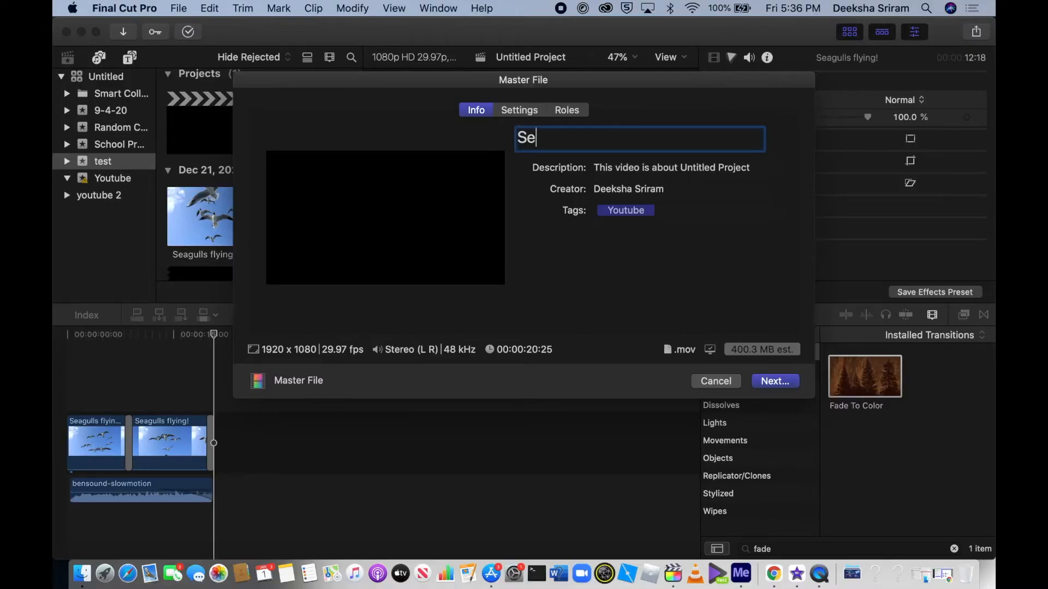
type("agulls flying updated")
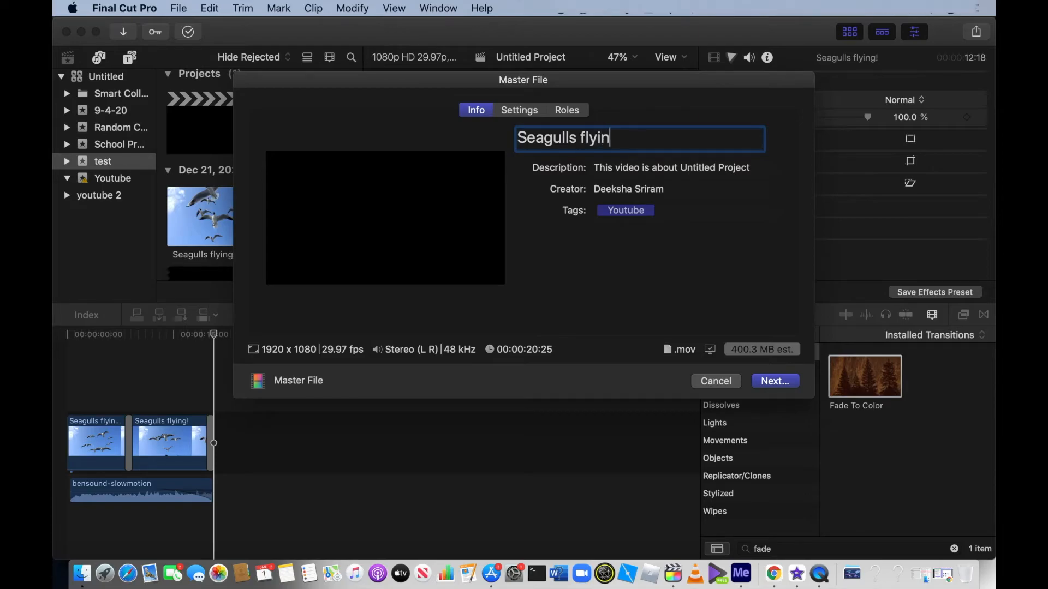
key("Tab")
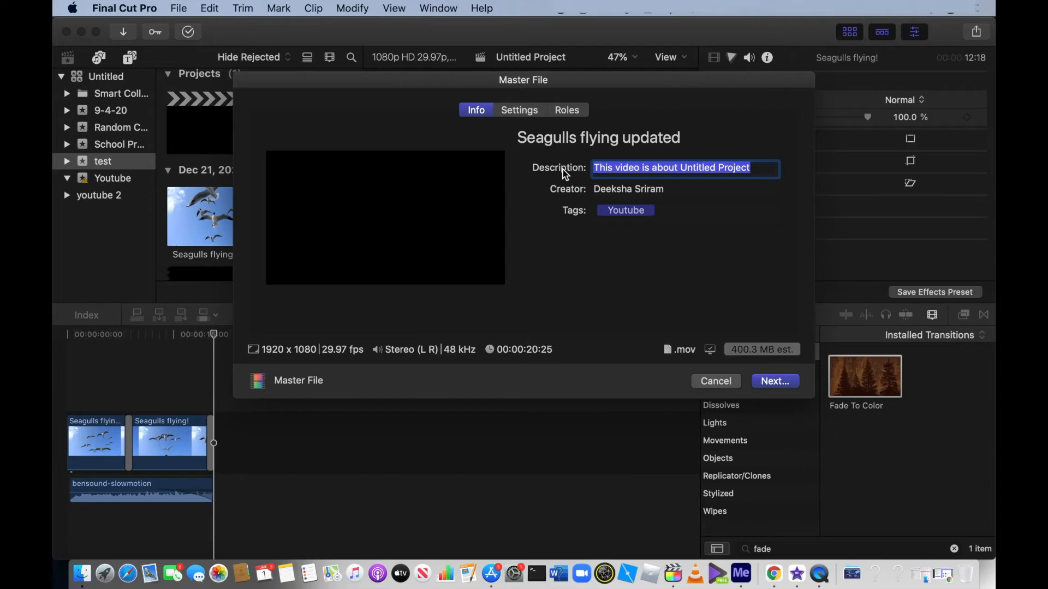
type("an upd")
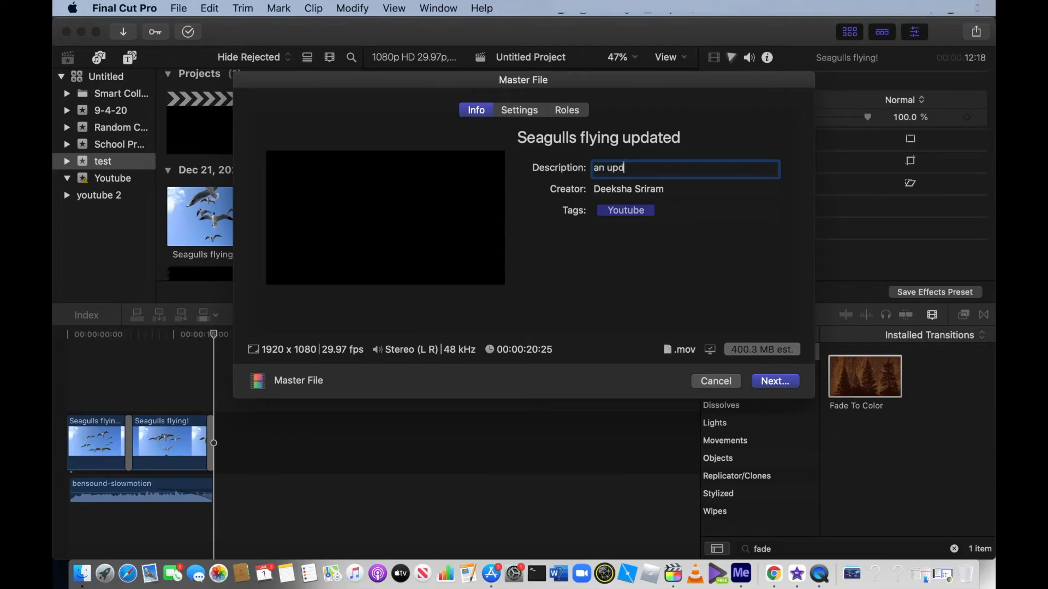
type("ated version of the seagulls video")
Save the exported master file as "Seagulls flying updated" in the Deeki Edits folder.
left_click(777, 386)
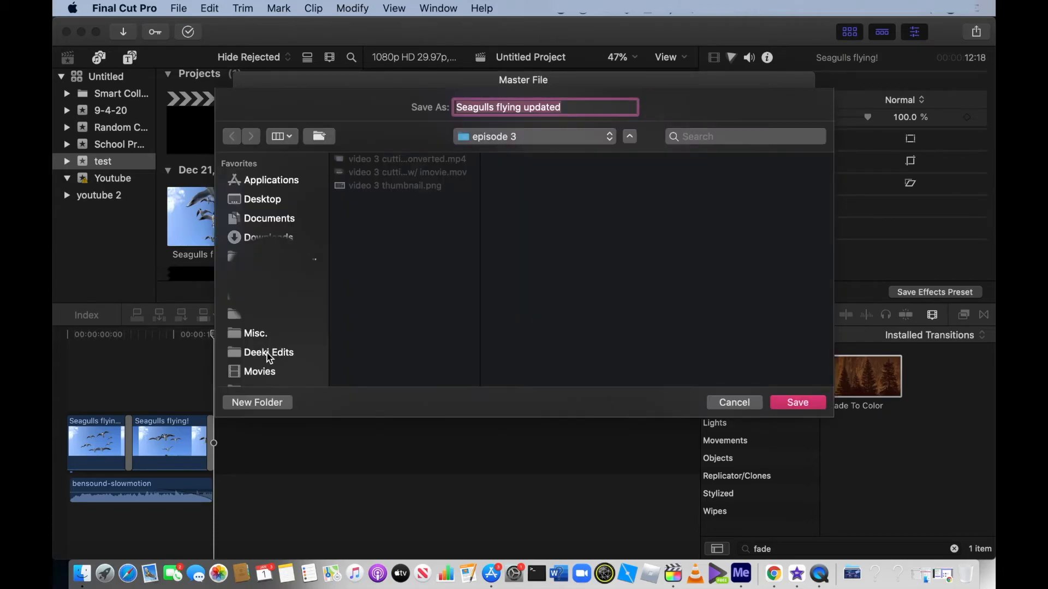
left_click(269, 353)
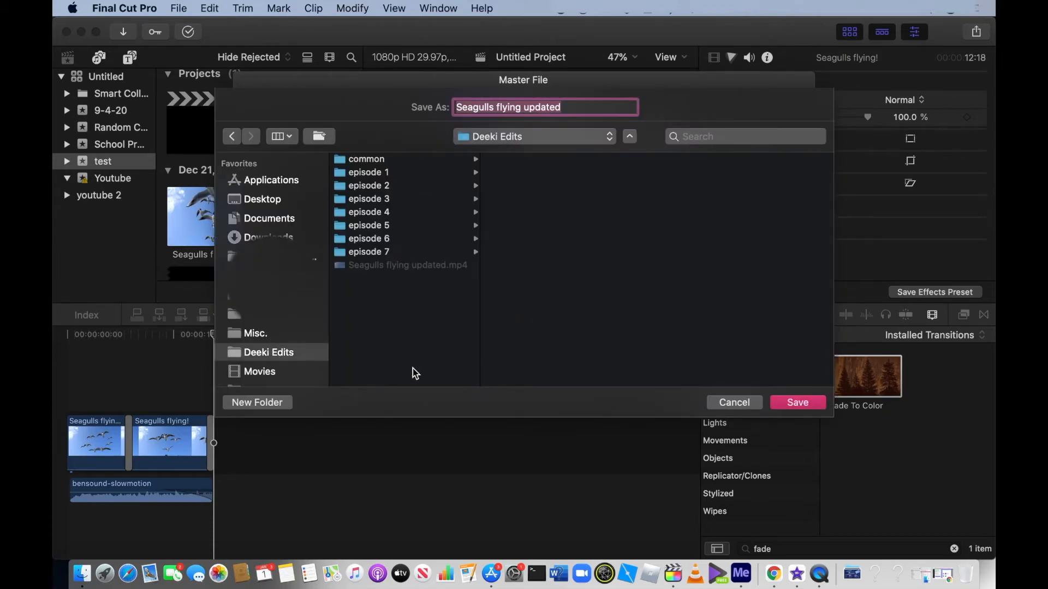
left_click(797, 404)
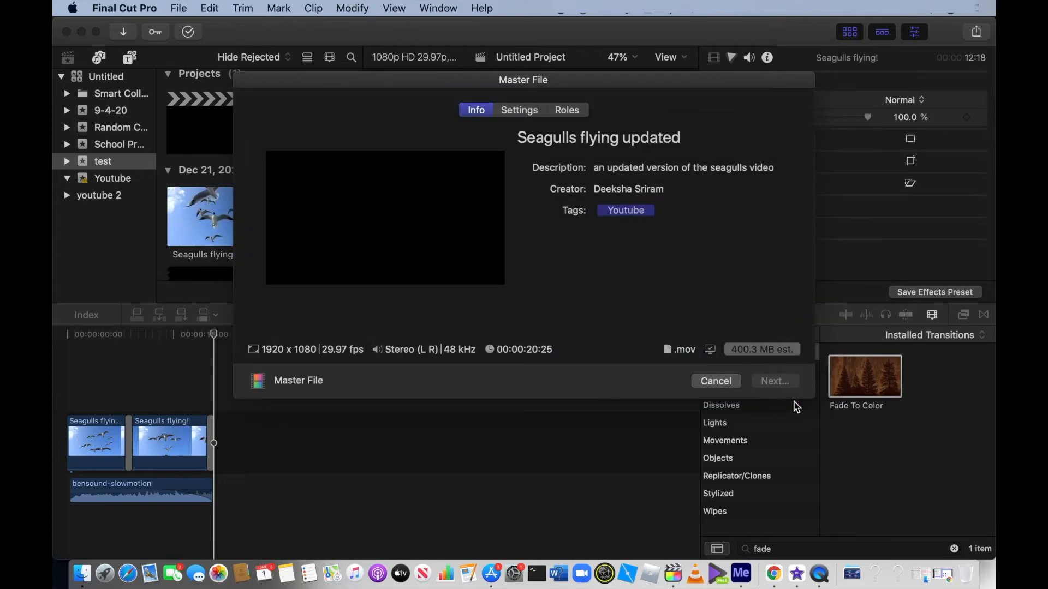
Switch to Finder, open the exported Seagulls flying updated video from Deeki Edits in QuickTime Player, and play it.
left_click(83, 573)
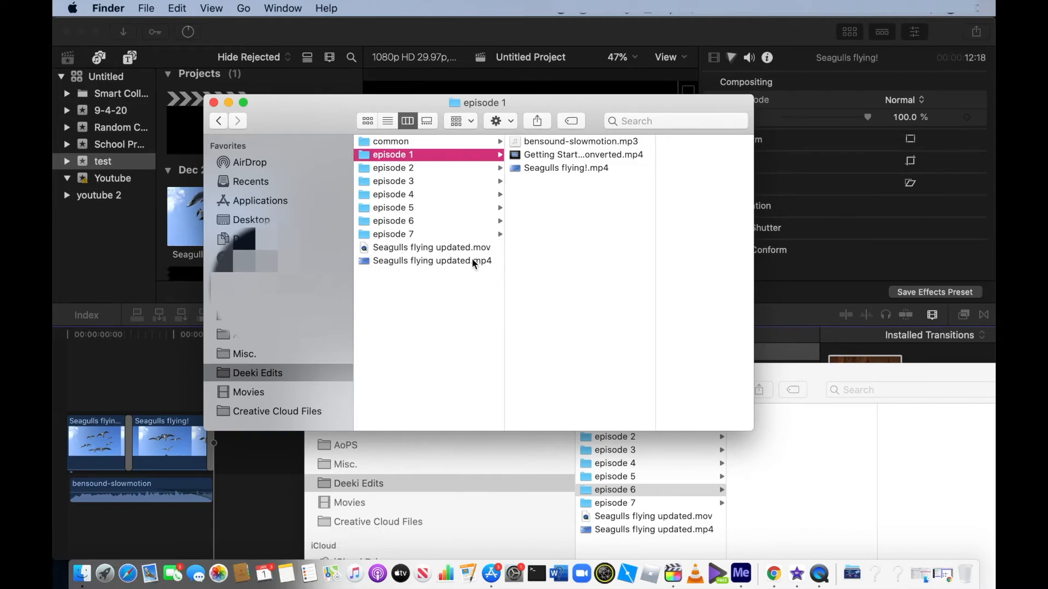
double_click(424, 260)
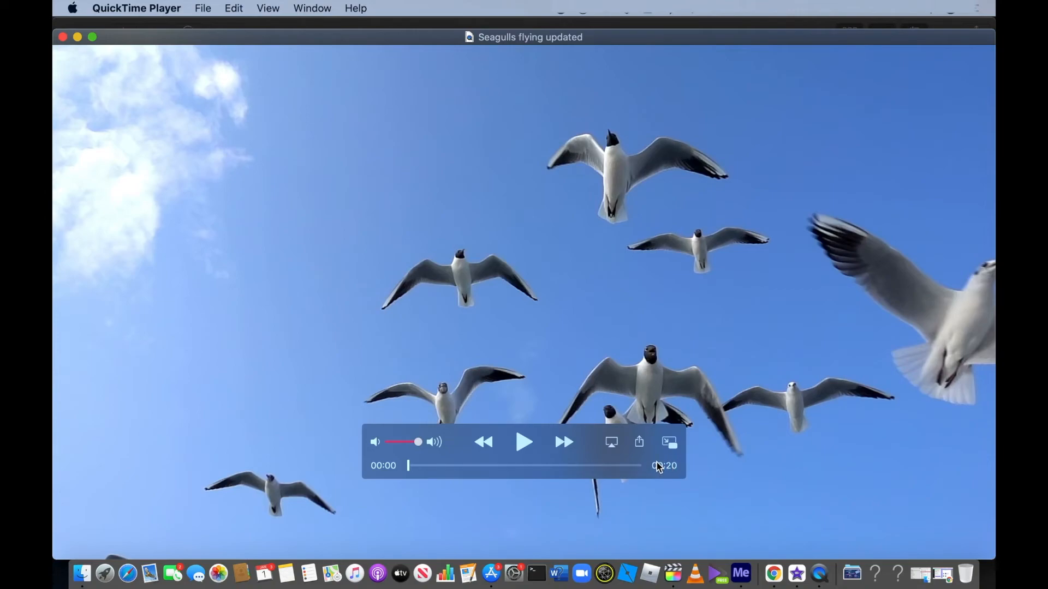
left_click(520, 432)
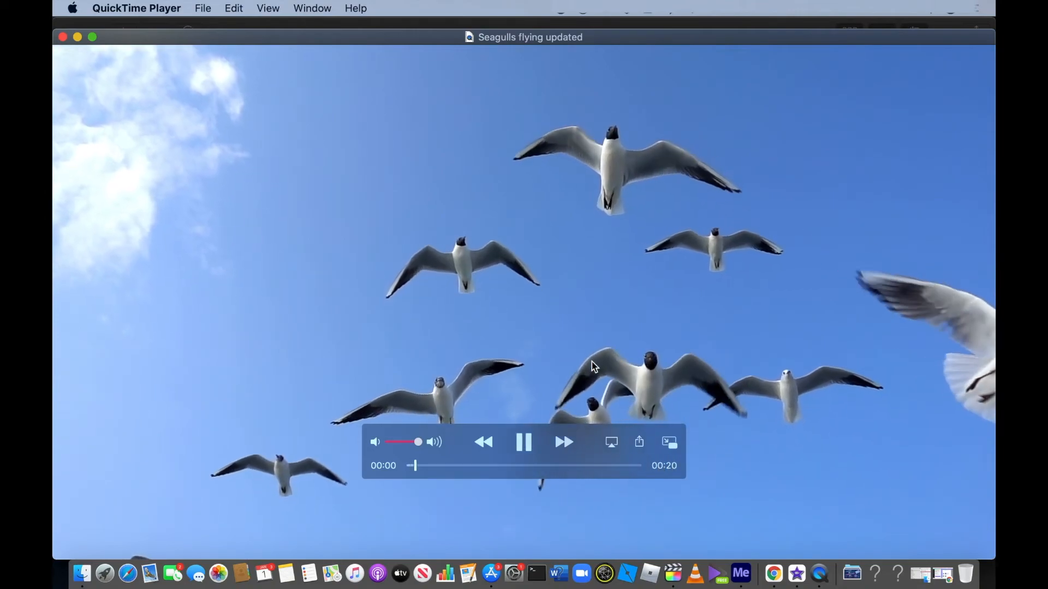